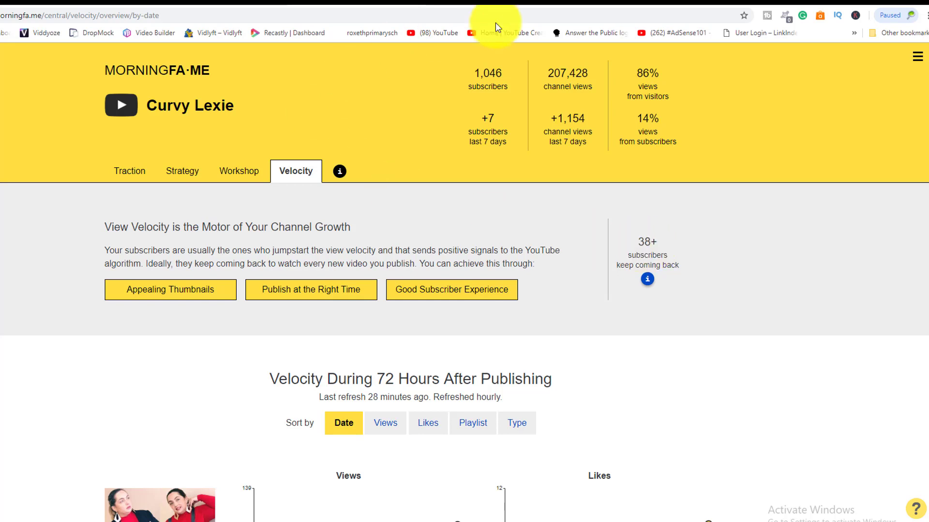
Start Keyword Research on the topic 'plus size' to list related keyword suggestions.
{"action": "left_click", "coordinate": [916, 57]}
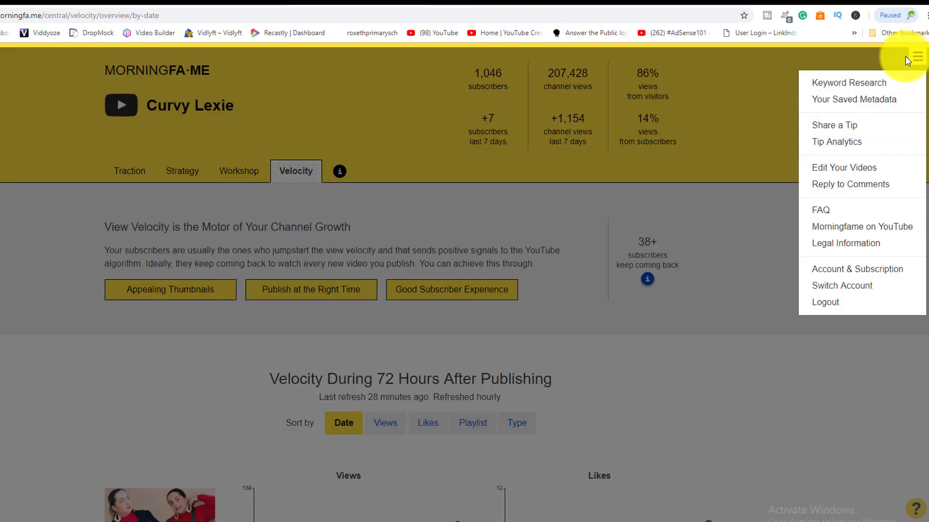
{"action": "left_click", "coordinate": [866, 84]}
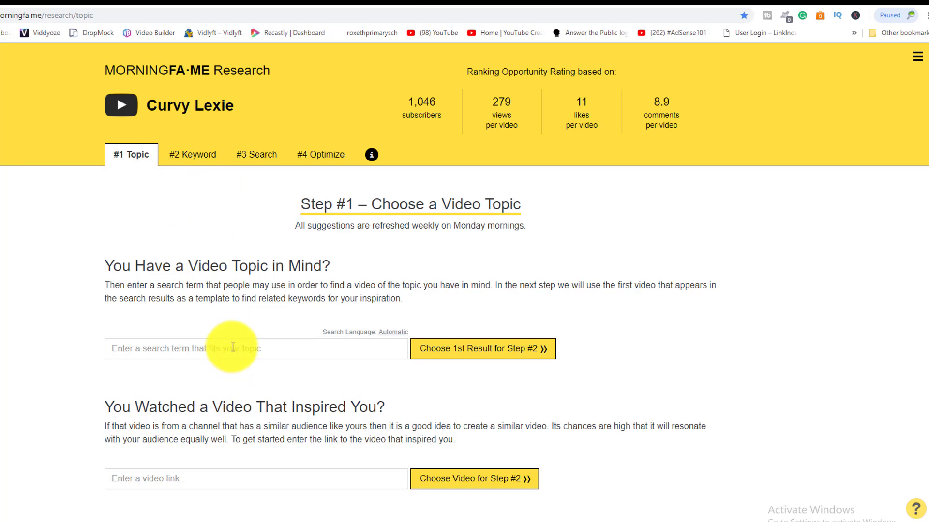
{"action": "type", "text": "PL"}
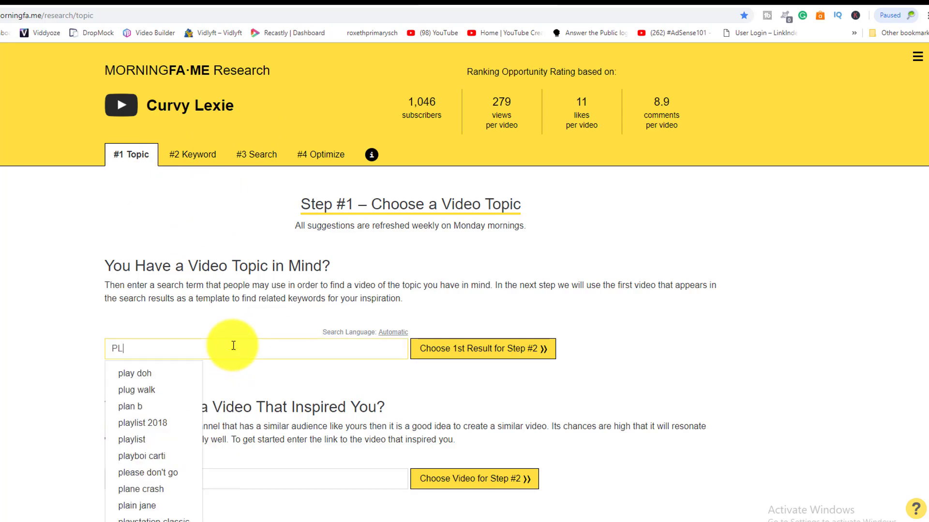
{"action": "type", "text": "U"}
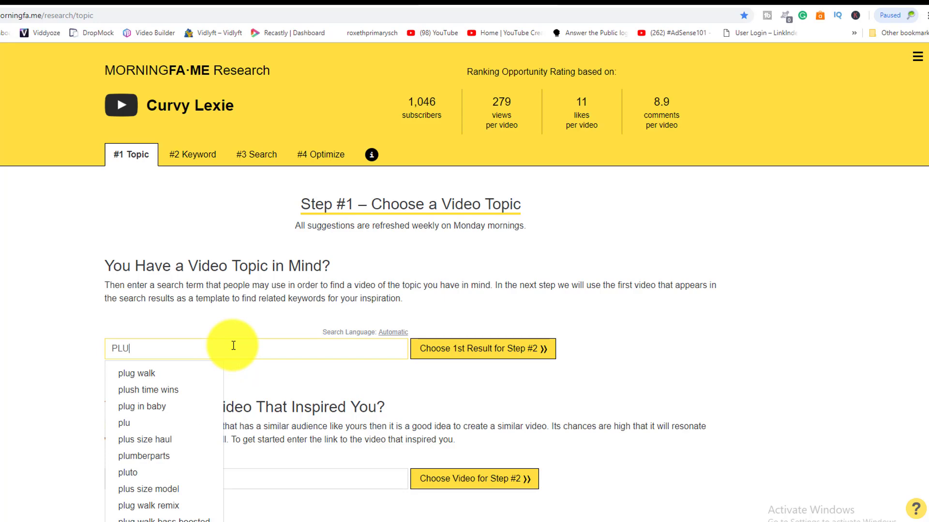
{"action": "type", "text": "S S"}
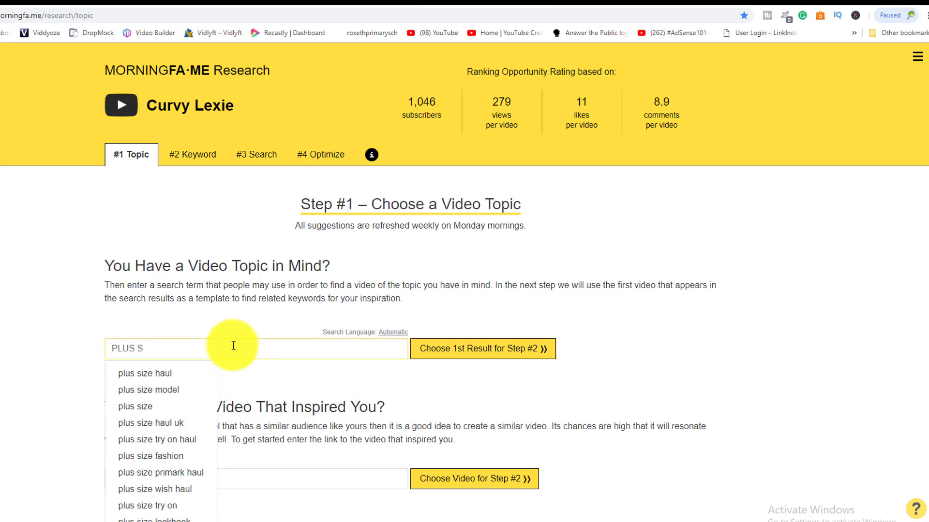
{"action": "left_click", "coordinate": [155, 408]}
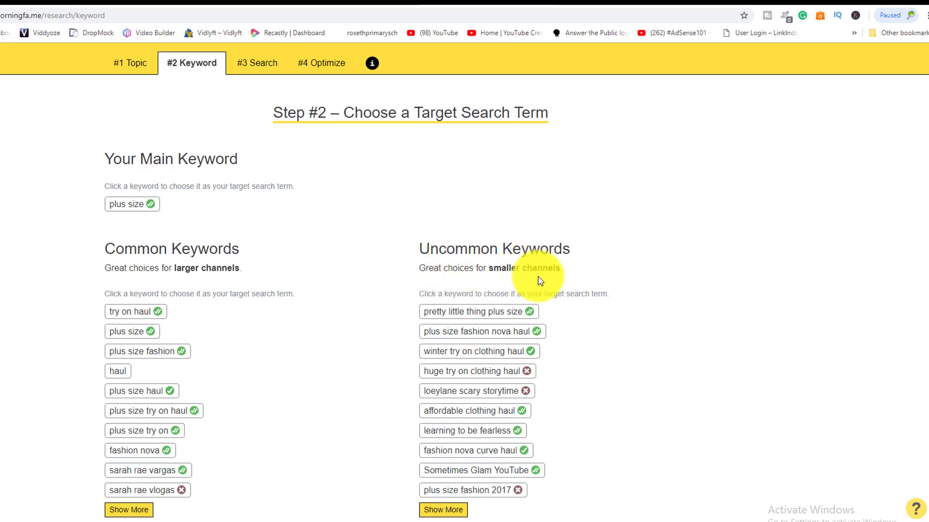
Send the uncommon keyword 'winter try on clothing haul' to Step #3 for evaluation.
{"action": "scroll", "coordinate": [537, 283], "scroll_direction": "down", "scroll_amount": 1}
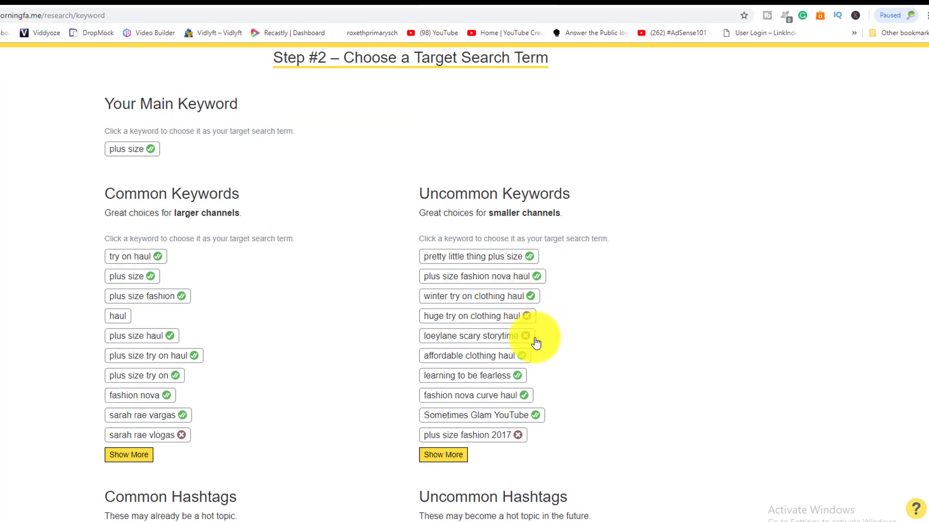
{"action": "left_click", "coordinate": [486, 300]}
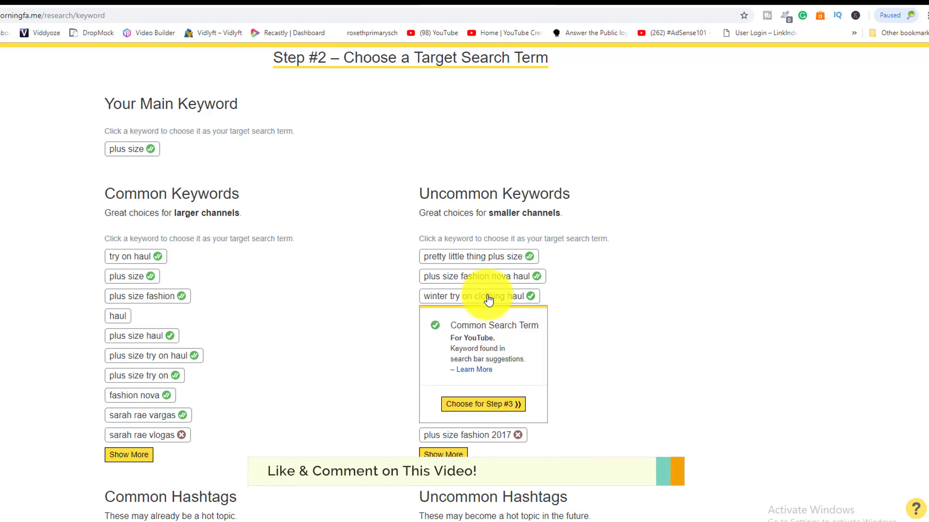
{"action": "left_click", "coordinate": [496, 404]}
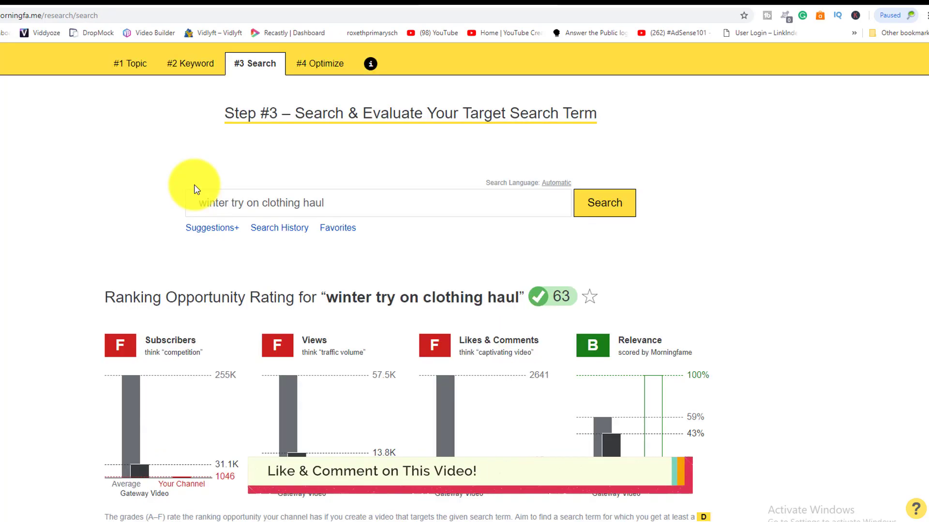
Use Suggestions+ to switch the evaluated term to 'winter clothing try on', rated 53.
{"action": "scroll", "coordinate": [369, 249], "scroll_direction": "up", "scroll_amount": 2}
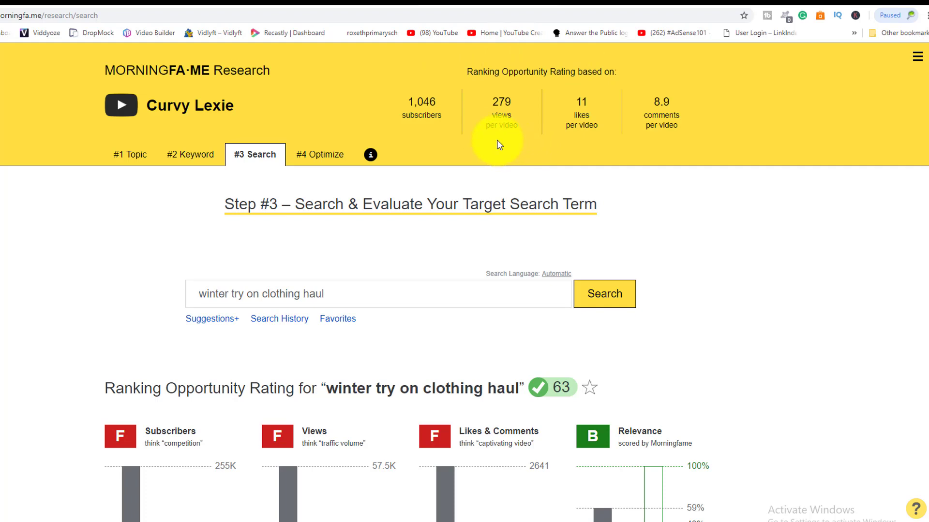
{"action": "scroll", "coordinate": [498, 145], "scroll_direction": "down", "scroll_amount": 2}
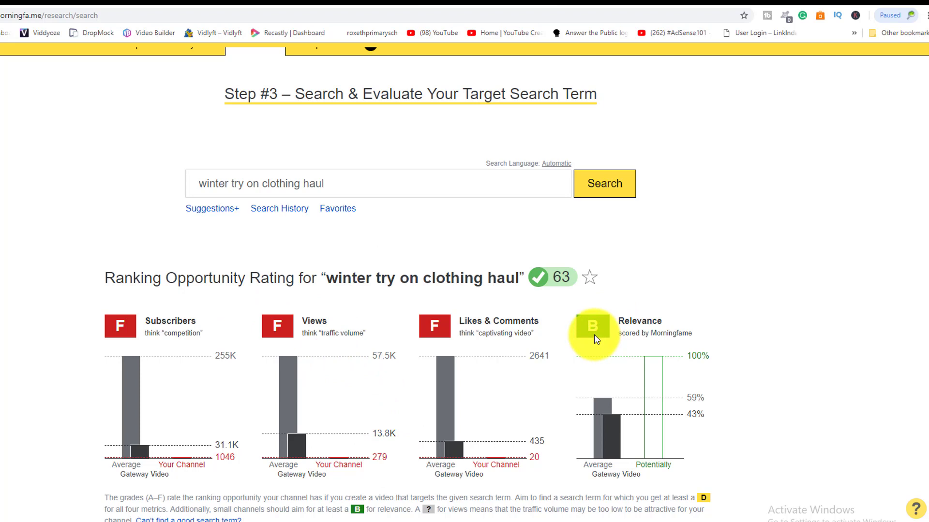
{"action": "left_click", "coordinate": [208, 212]}
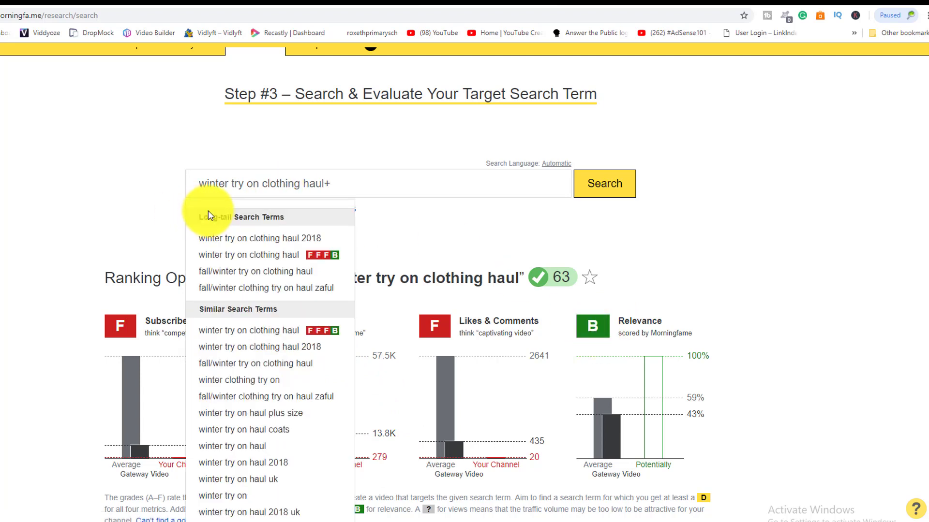
{"action": "scroll", "coordinate": [397, 256], "scroll_direction": "down", "scroll_amount": 2}
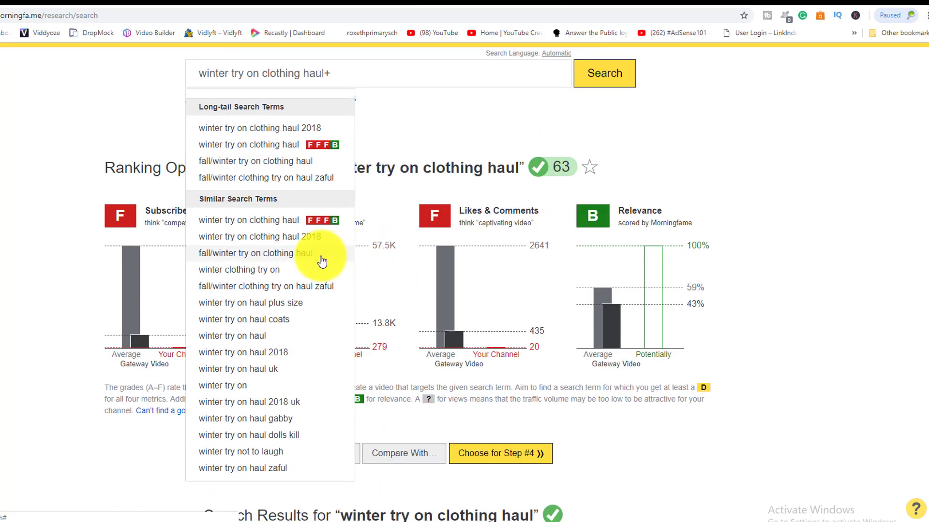
{"action": "left_click", "coordinate": [283, 272]}
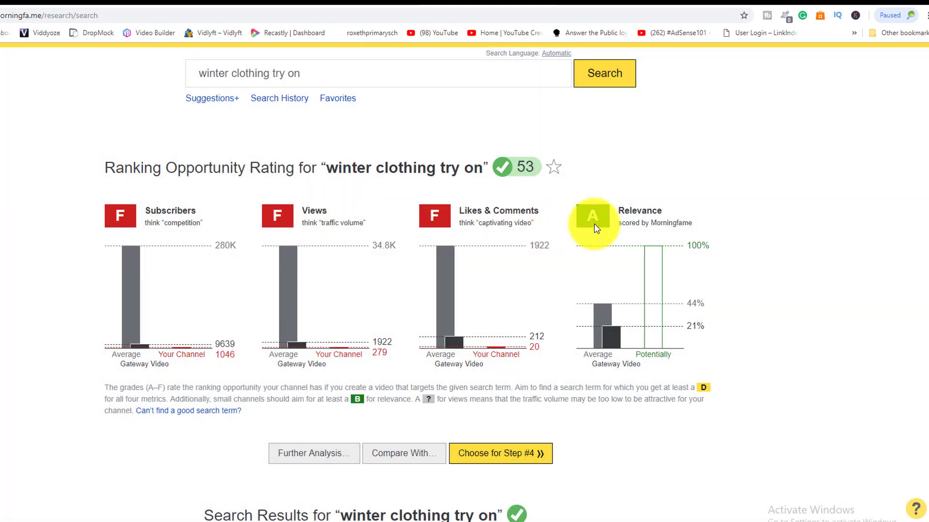
{"action": "left_click", "coordinate": [216, 99]}
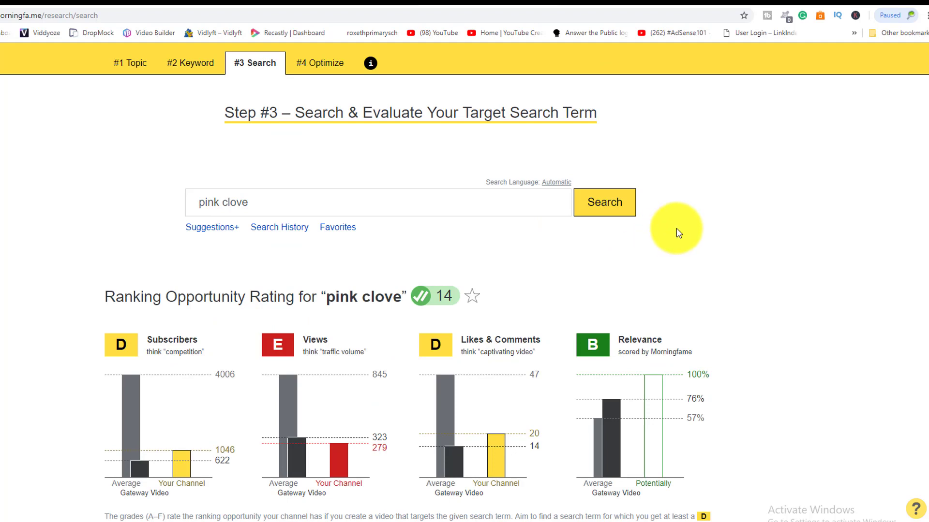
Open the 'What is this?' explainer from the Gateway Video box in the 'pink clove' results.
{"action": "scroll", "coordinate": [676, 228], "scroll_direction": "down", "scroll_amount": 1}
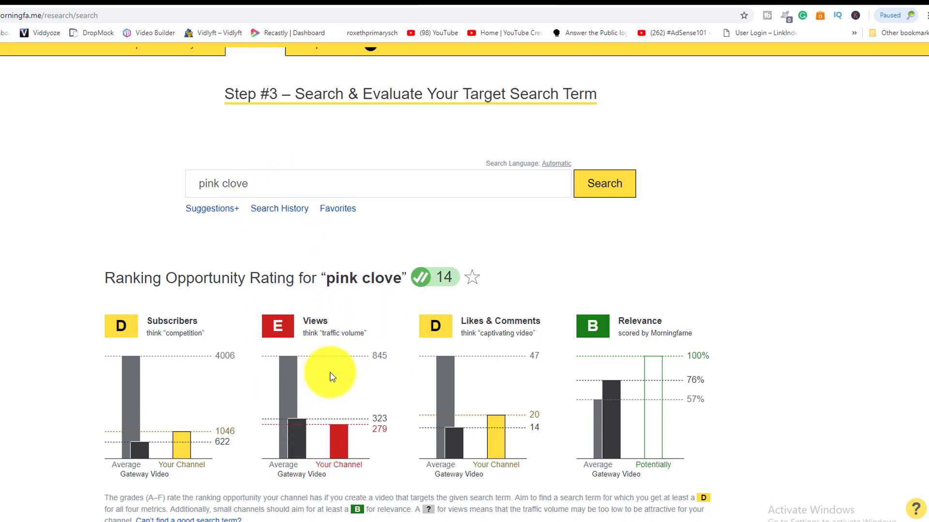
{"action": "scroll", "coordinate": [261, 208], "scroll_direction": "down", "scroll_amount": 1}
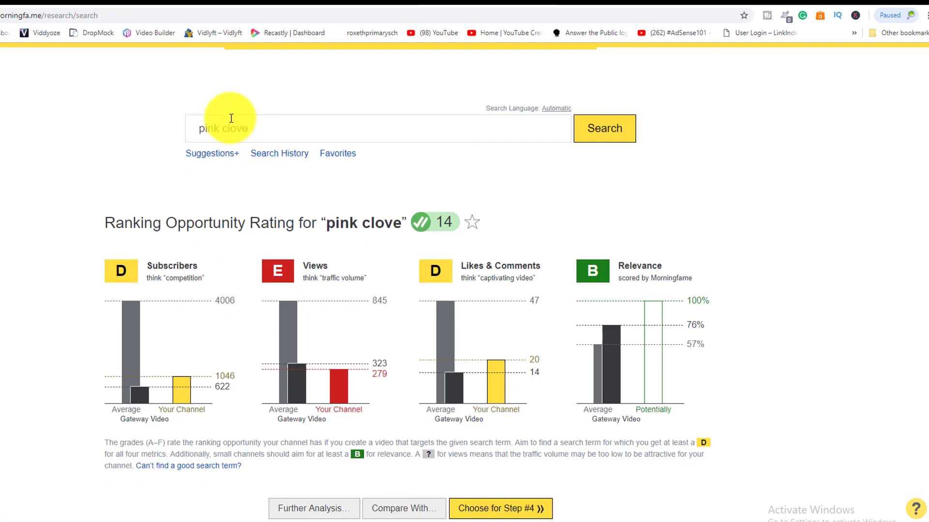
{"action": "scroll", "coordinate": [268, 186], "scroll_direction": "down", "scroll_amount": 3}
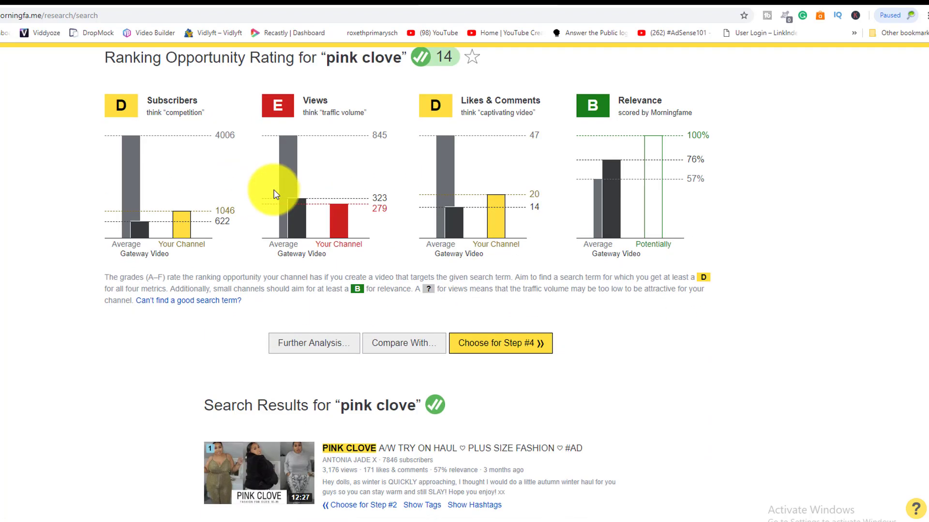
{"action": "scroll", "coordinate": [275, 195], "scroll_direction": "down", "scroll_amount": 2}
{"action": "scroll", "coordinate": [275, 195], "scroll_direction": "down", "scroll_amount": 4}
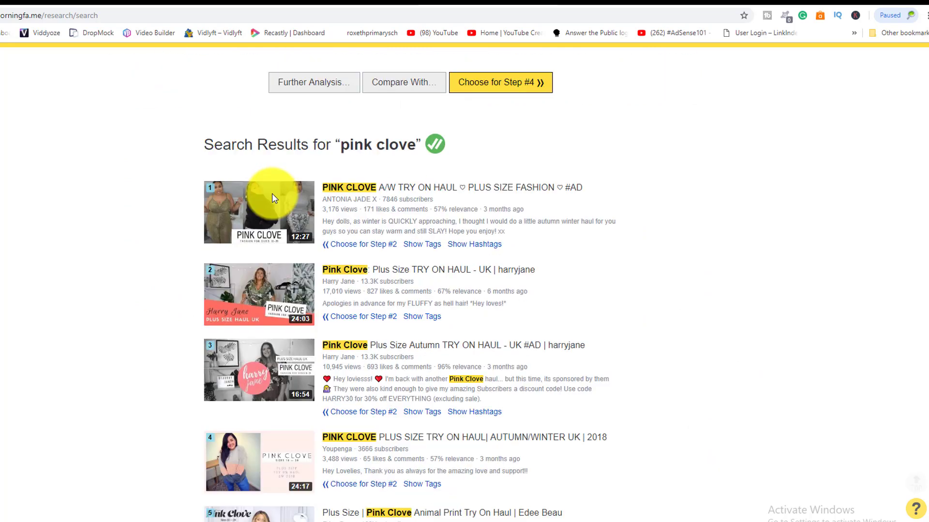
{"action": "scroll", "coordinate": [277, 199], "scroll_direction": "up", "scroll_amount": 10}
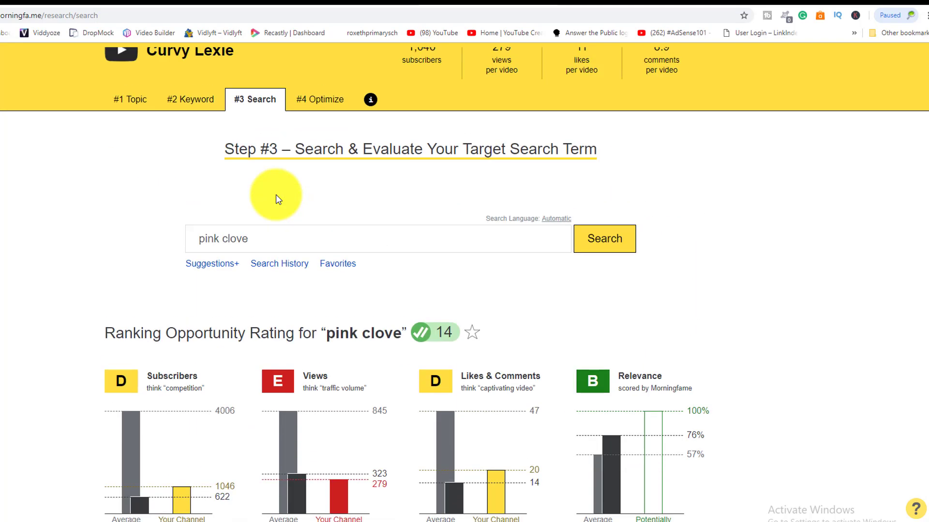
{"action": "scroll", "coordinate": [276, 194], "scroll_direction": "down", "scroll_amount": 3}
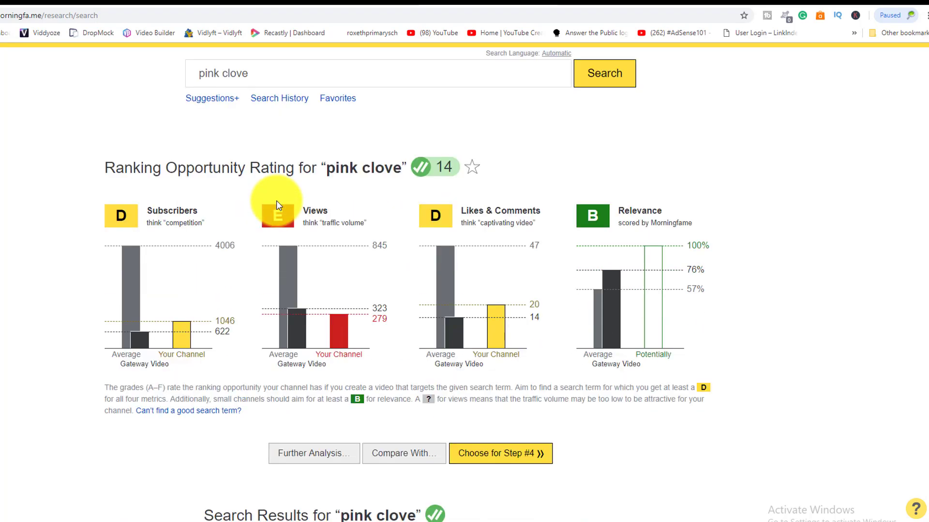
{"action": "scroll", "coordinate": [277, 202], "scroll_direction": "down", "scroll_amount": 10}
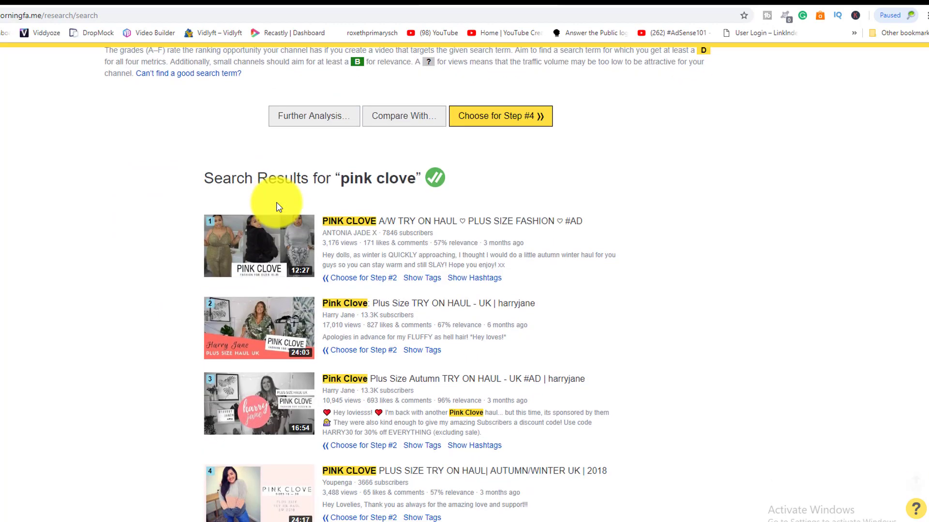
{"action": "scroll", "coordinate": [276, 205], "scroll_direction": "down", "scroll_amount": 9}
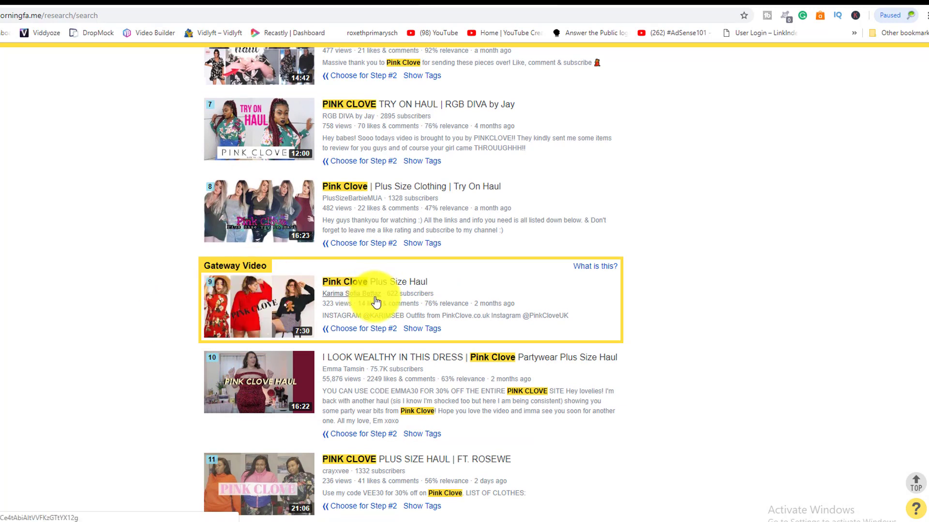
{"action": "left_click", "coordinate": [589, 273]}
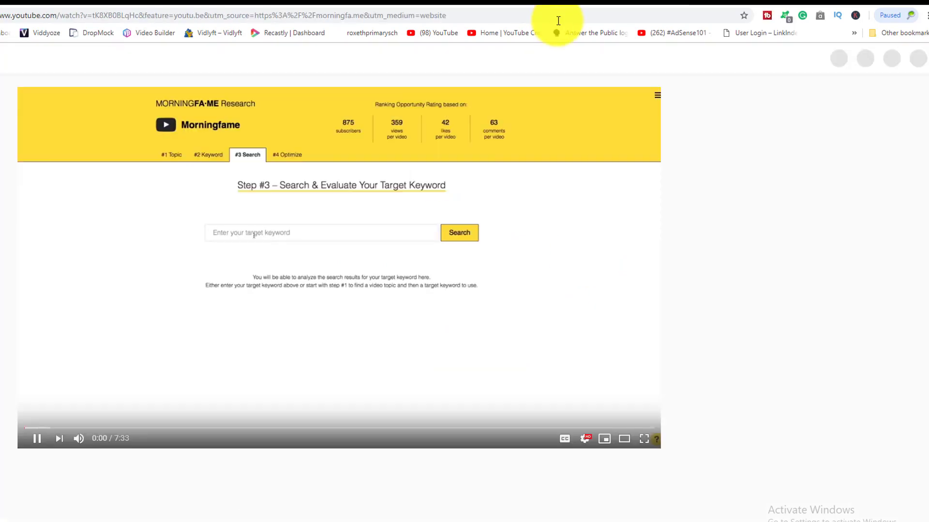
Go back from the YouTube explainer to the Morningfame 'pink clove' results.
{"action": "left_click", "coordinate": [645, 7]}
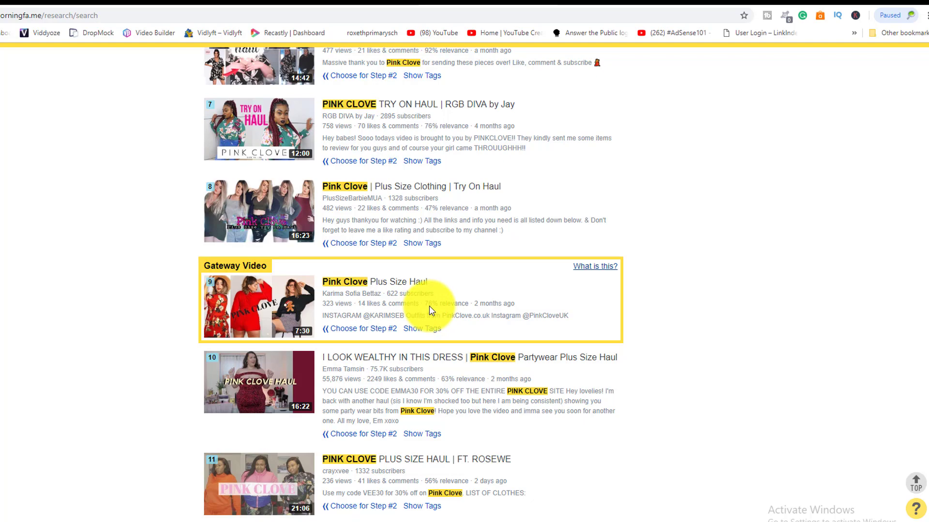
Send 'pink clove' on to the Step #4 metadata optimization page.
{"action": "scroll", "coordinate": [462, 290], "scroll_direction": "up", "scroll_amount": 20}
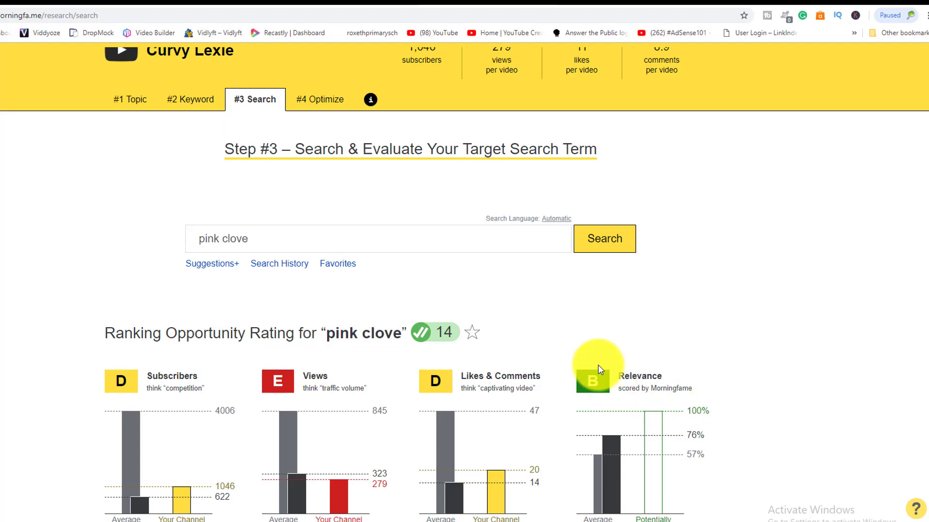
{"action": "scroll", "coordinate": [597, 368], "scroll_direction": "down", "scroll_amount": 20}
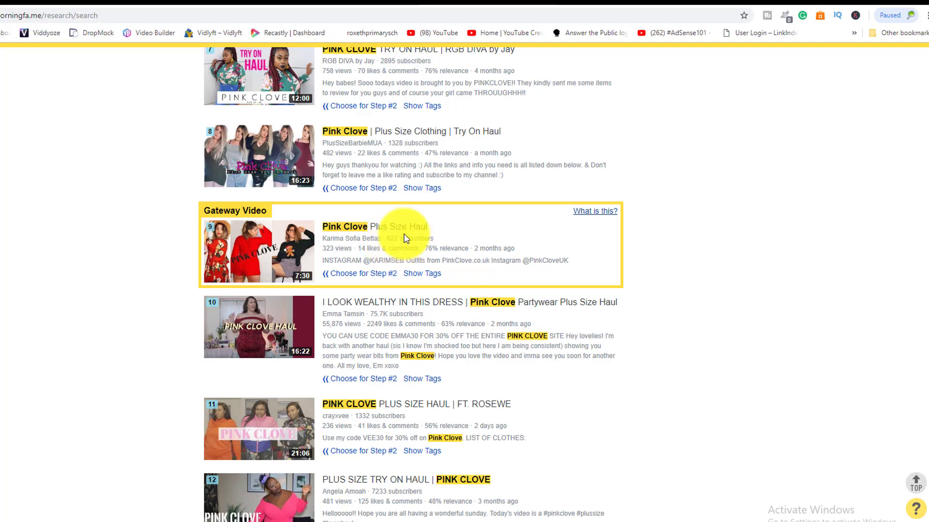
{"action": "scroll", "coordinate": [402, 247], "scroll_direction": "up", "scroll_amount": 20}
{"action": "scroll", "coordinate": [271, 339], "scroll_direction": "up", "scroll_amount": 5}
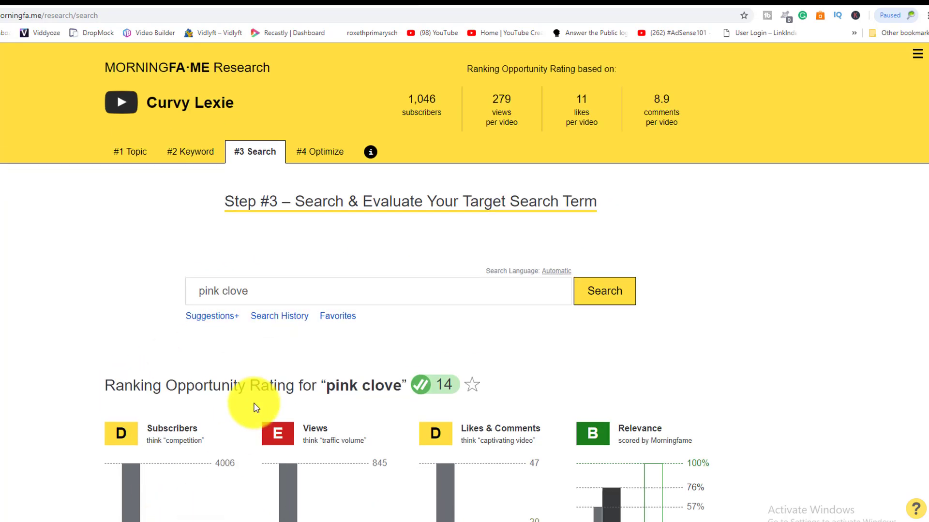
{"action": "scroll", "coordinate": [246, 391], "scroll_direction": "down", "scroll_amount": 5}
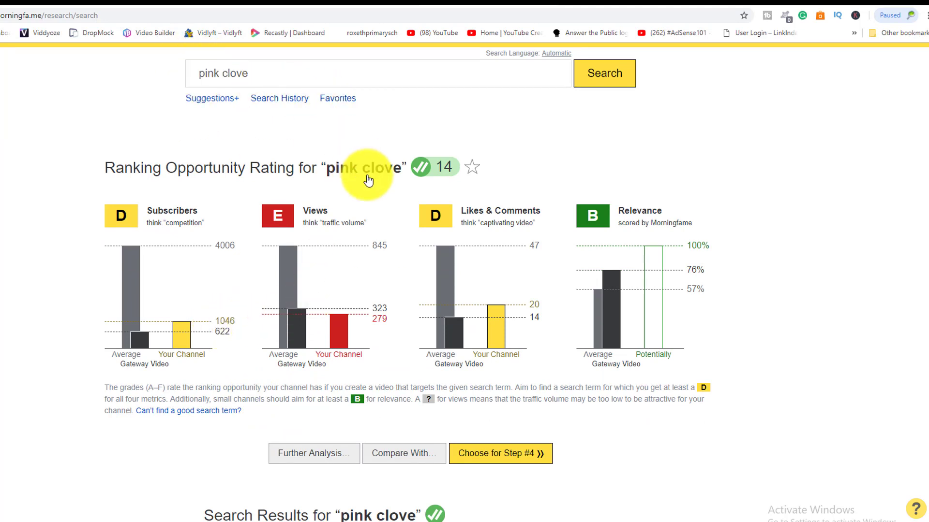
{"action": "scroll", "coordinate": [369, 178], "scroll_direction": "up", "scroll_amount": 5}
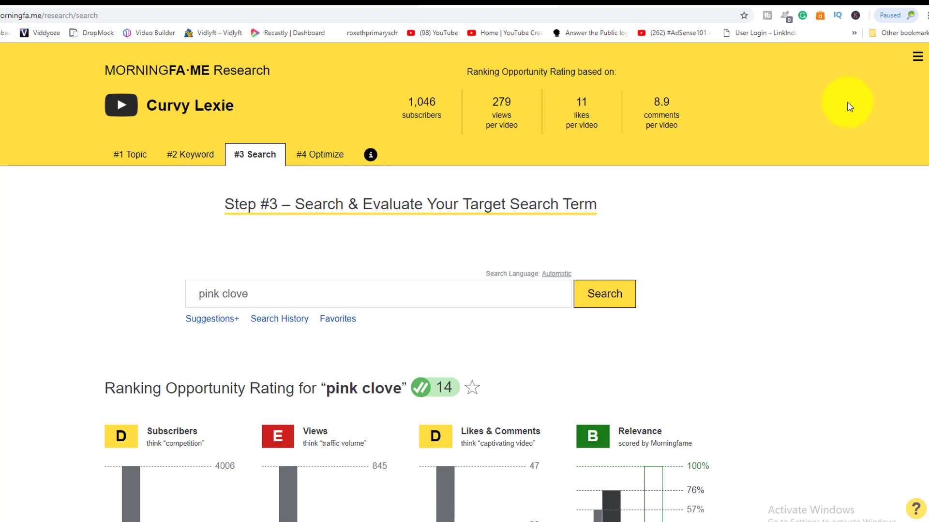
{"action": "scroll", "coordinate": [798, 169], "scroll_direction": "down", "scroll_amount": 8}
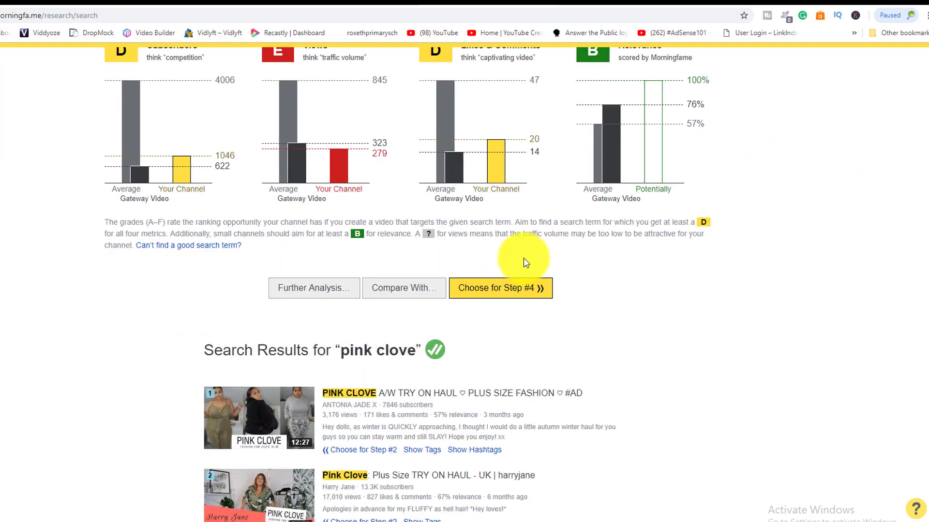
{"action": "left_click", "coordinate": [495, 289]}
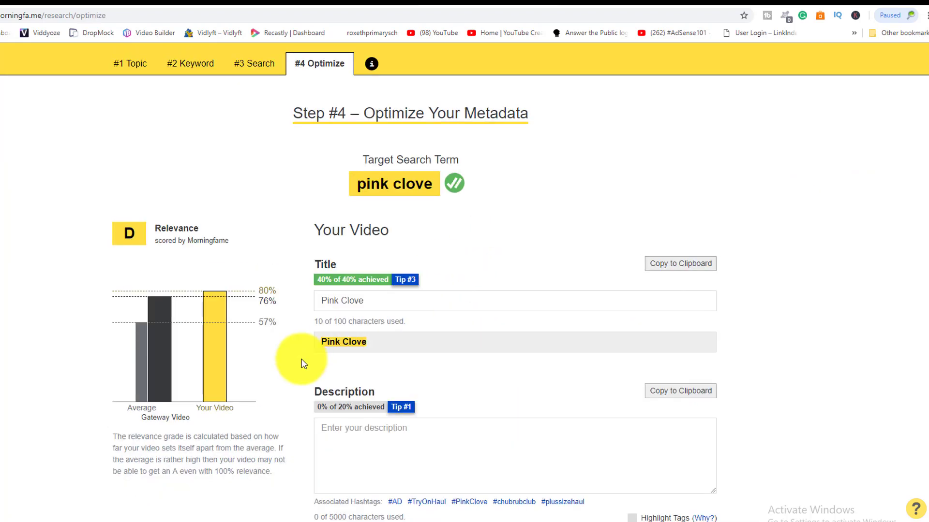
Copy the 'Pink Clove' title text and place the cursor in the empty Description.
{"action": "left_click", "coordinate": [355, 301]}
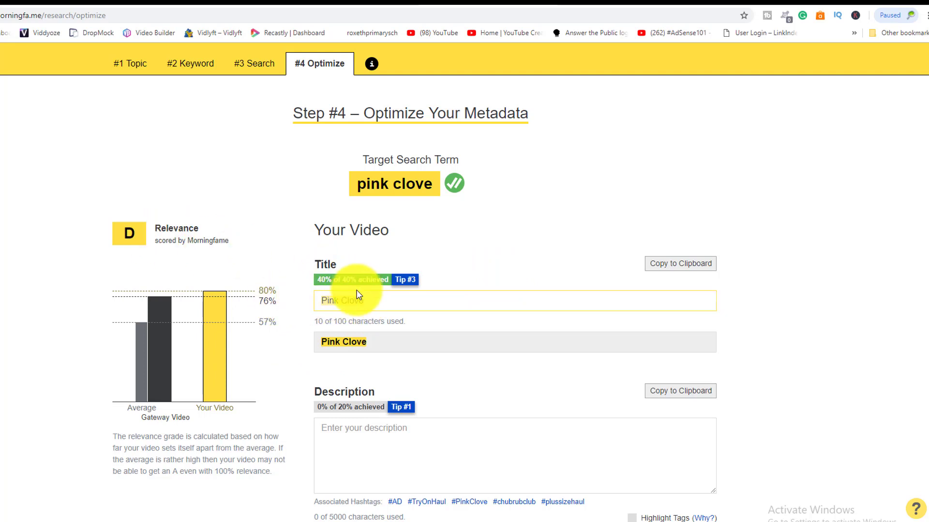
{"action": "triple_click", "coordinate": [347, 303]}
{"action": "right_click", "coordinate": [369, 305]}
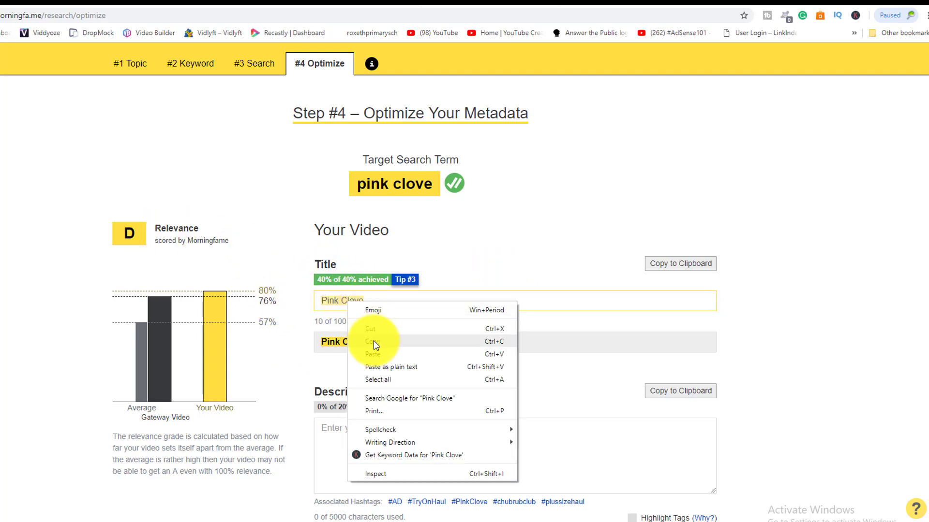
{"action": "left_click", "coordinate": [373, 342]}
{"action": "left_click", "coordinate": [346, 427]}
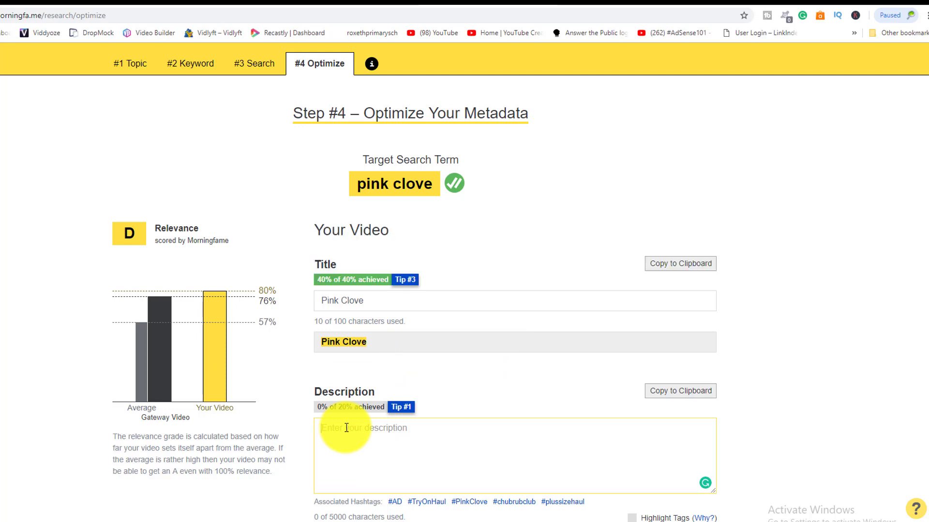
Paste 'Pink Clove' into the Description box.
{"action": "key", "text": "ctrl+v"}
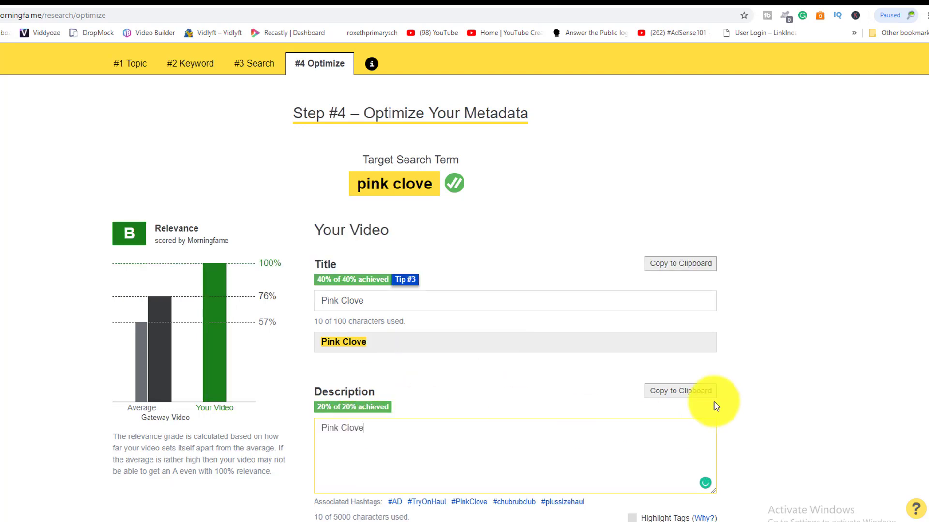
{"action": "scroll", "coordinate": [767, 338], "scroll_direction": "down", "scroll_amount": 5}
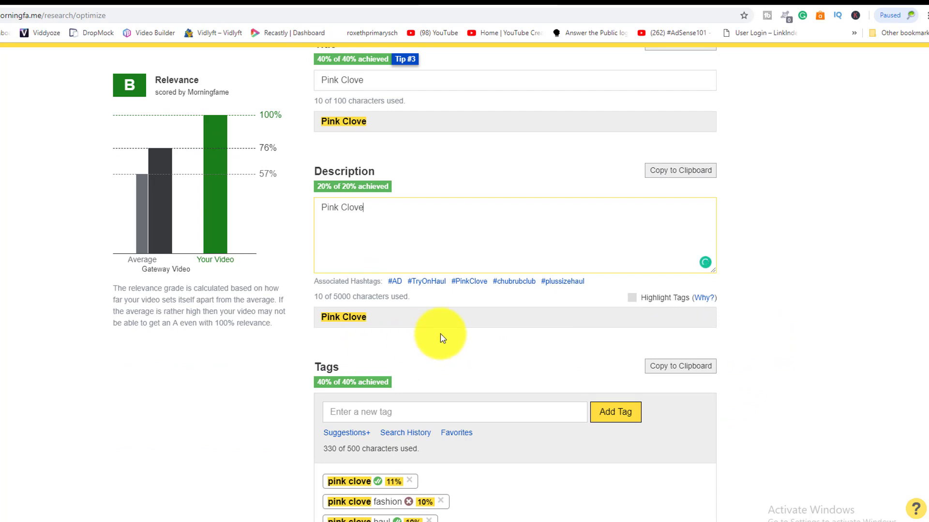
{"action": "scroll", "coordinate": [438, 336], "scroll_direction": "down", "scroll_amount": 2}
{"action": "left_click", "coordinate": [413, 305]}
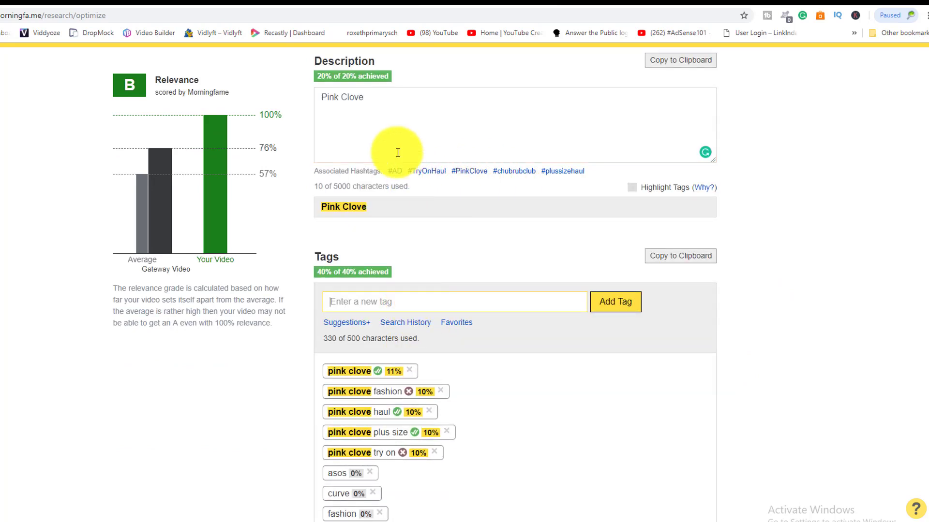
Add #PinkClove #plussizehaul #TryOnHaul to the description on a separate line below 'Pink Clove'.
{"action": "scroll", "coordinate": [485, 222], "scroll_direction": "up", "scroll_amount": 2}
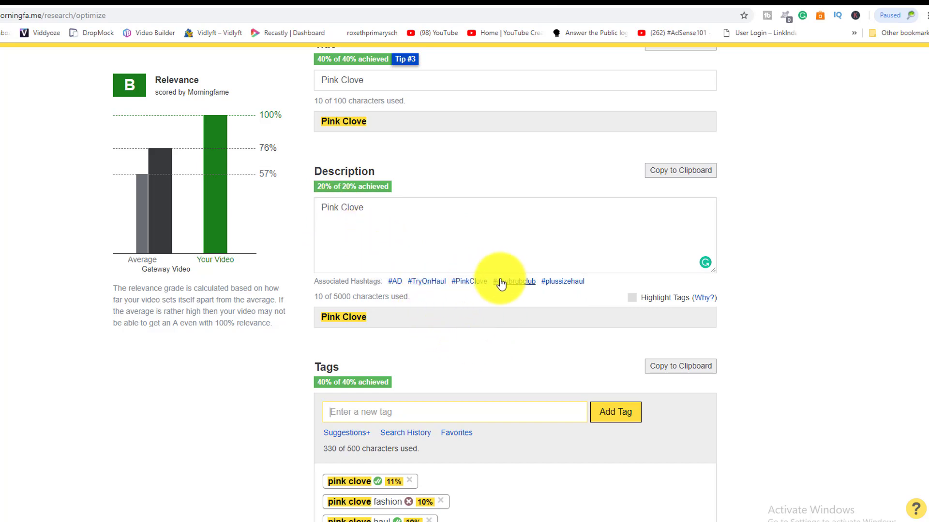
{"action": "left_click", "coordinate": [473, 283]}
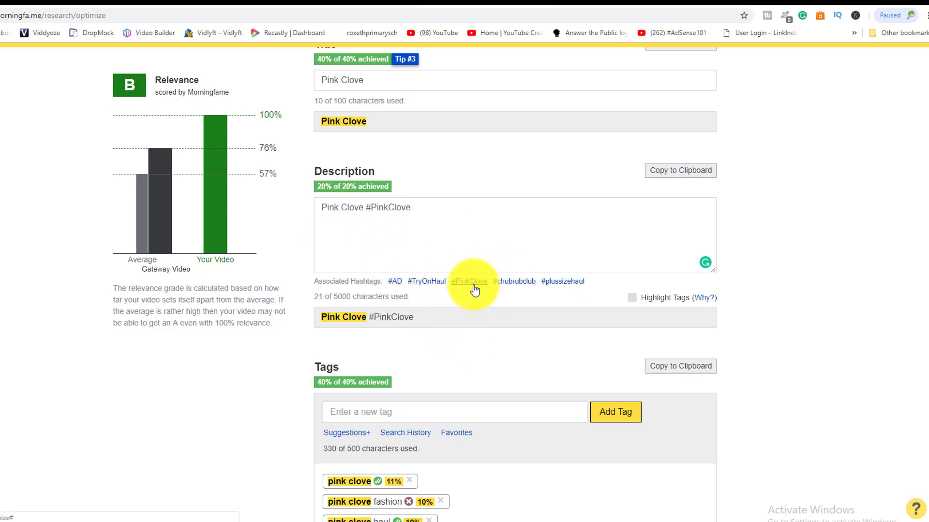
{"action": "left_click", "coordinate": [557, 283]}
{"action": "left_click", "coordinate": [428, 283]}
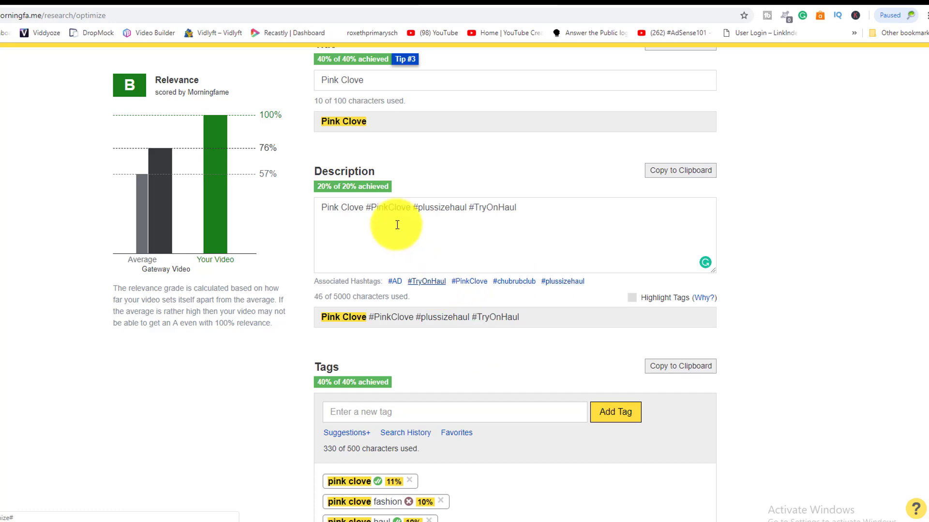
{"action": "left_click", "coordinate": [364, 208]}
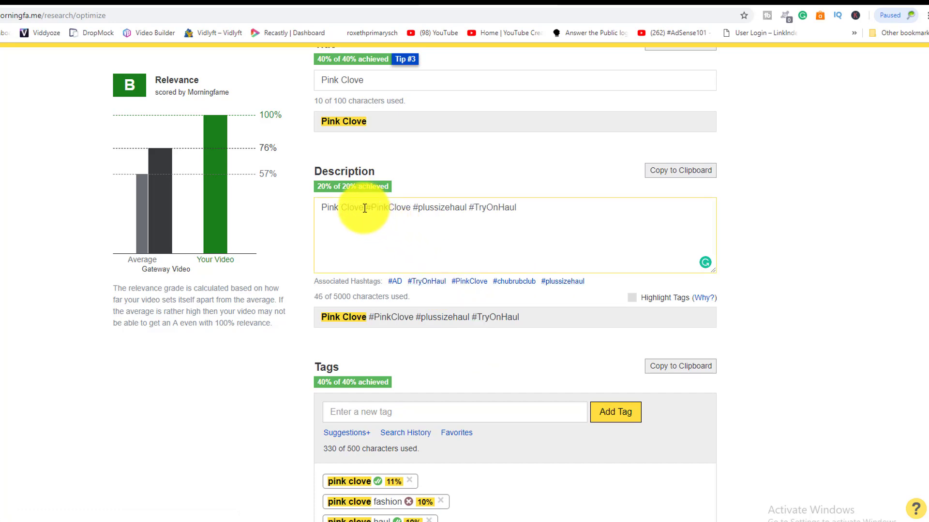
{"action": "key", "text": "Return"}
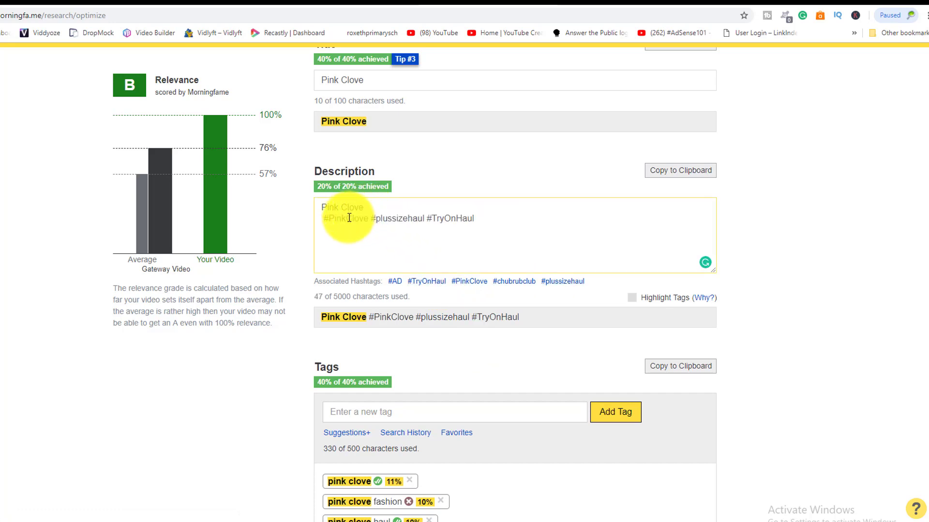
{"action": "key", "text": "Return"}
{"action": "key", "text": "Return"}
{"action": "key", "text": "Return"}
{"action": "key", "text": "Return"}
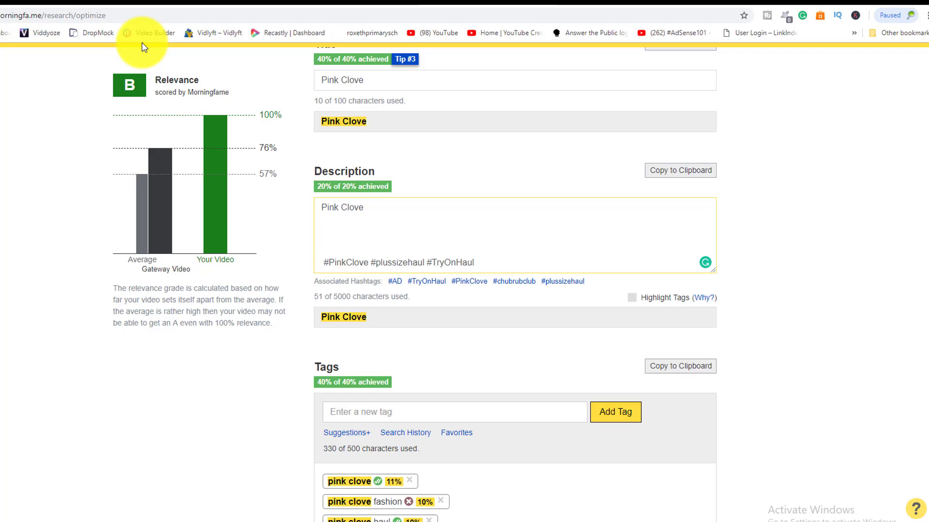
Delete the weak tags size 24, haul, fashion, pink clove fashion and another 0% tag.
{"action": "scroll", "coordinate": [452, 180], "scroll_direction": "down", "scroll_amount": 5}
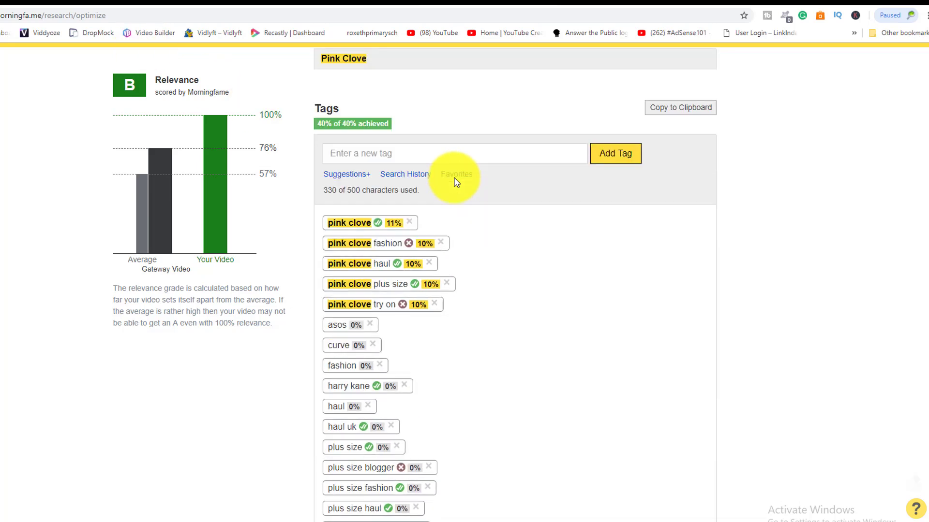
{"action": "scroll", "coordinate": [455, 182], "scroll_direction": "down", "scroll_amount": 4}
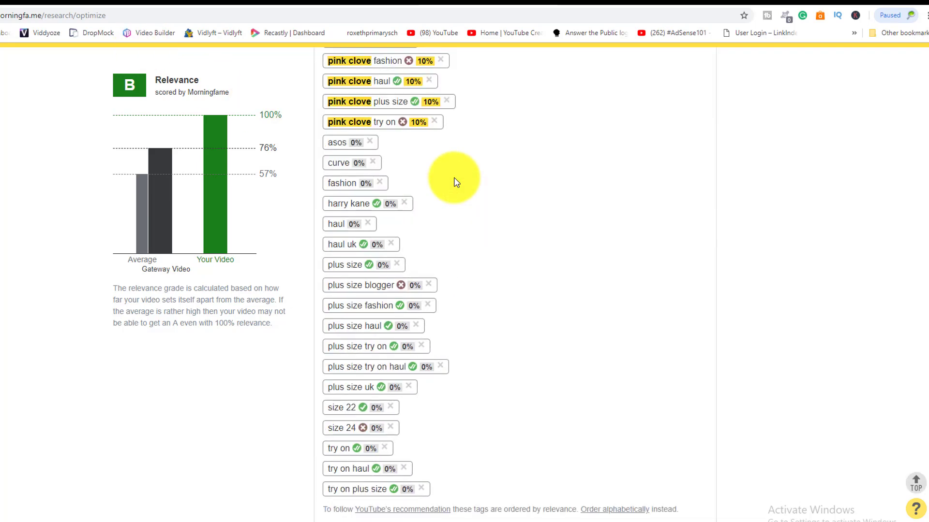
{"action": "left_click", "coordinate": [389, 427]}
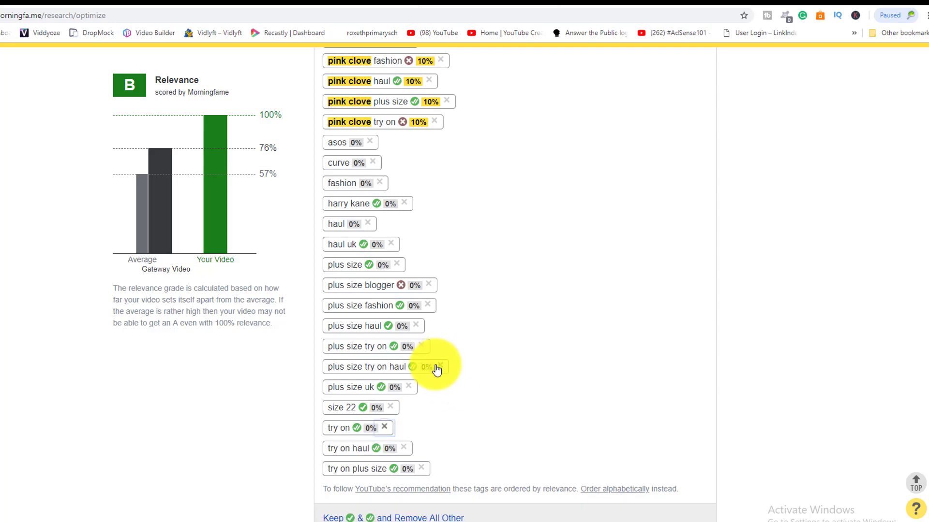
{"action": "left_click", "coordinate": [369, 224]}
{"action": "left_click", "coordinate": [405, 202]}
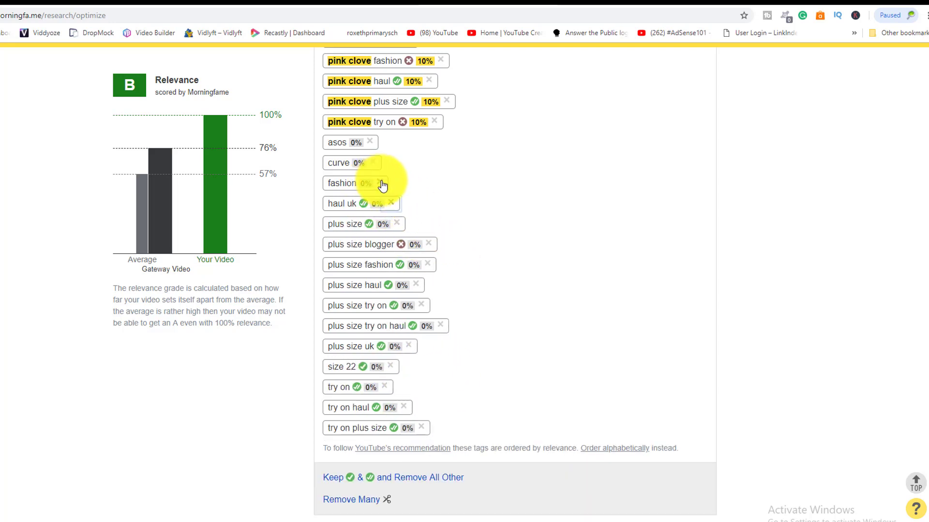
{"action": "left_click", "coordinate": [380, 183]}
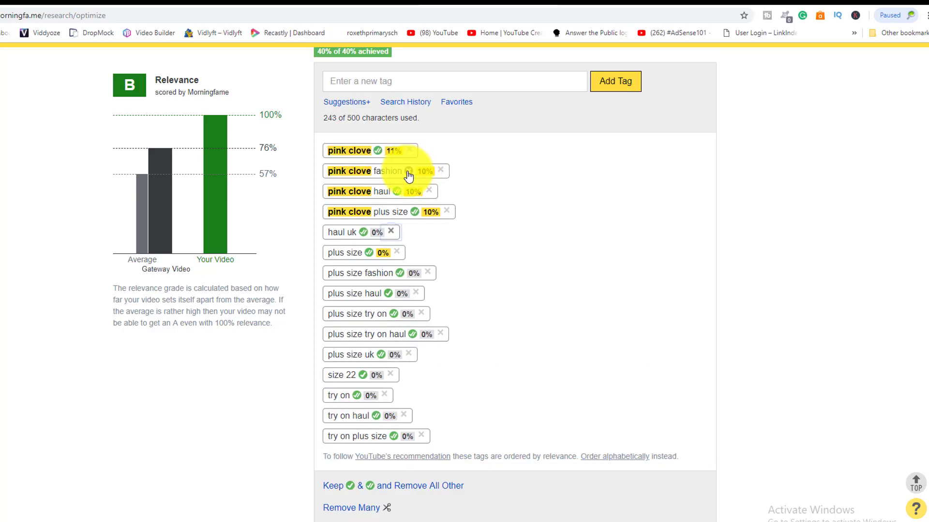
{"action": "mouse_move", "coordinate": [409, 174]}
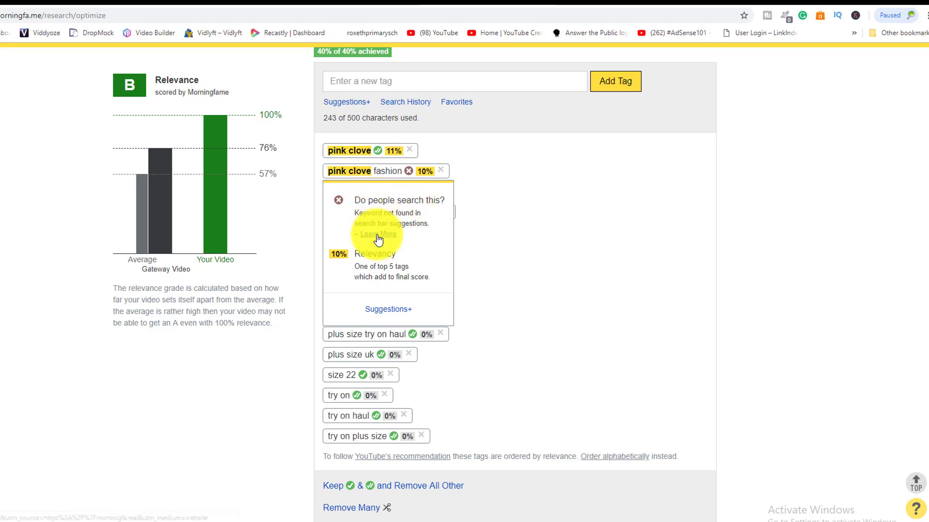
{"action": "left_click", "coordinate": [441, 170]}
{"action": "scroll", "coordinate": [522, 292], "scroll_direction": "up", "scroll_amount": 2}
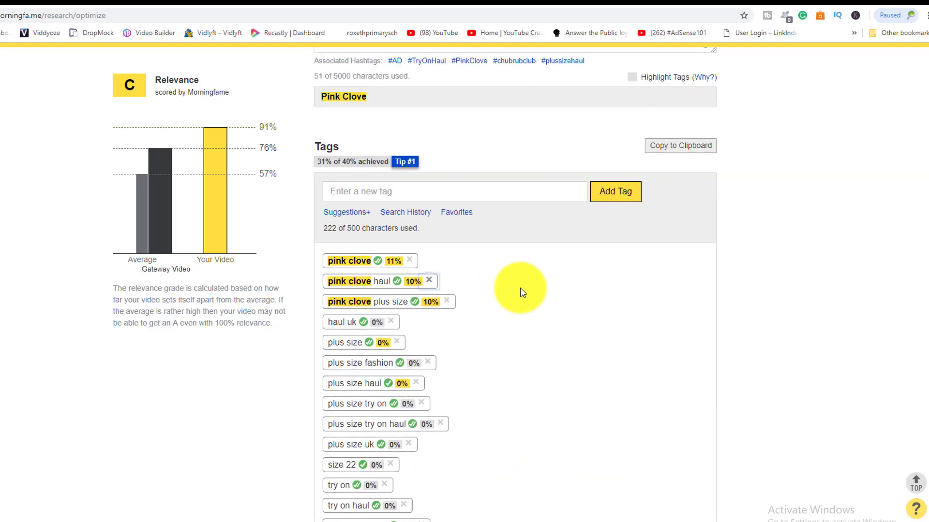
{"action": "scroll", "coordinate": [522, 291], "scroll_direction": "down", "scroll_amount": 1}
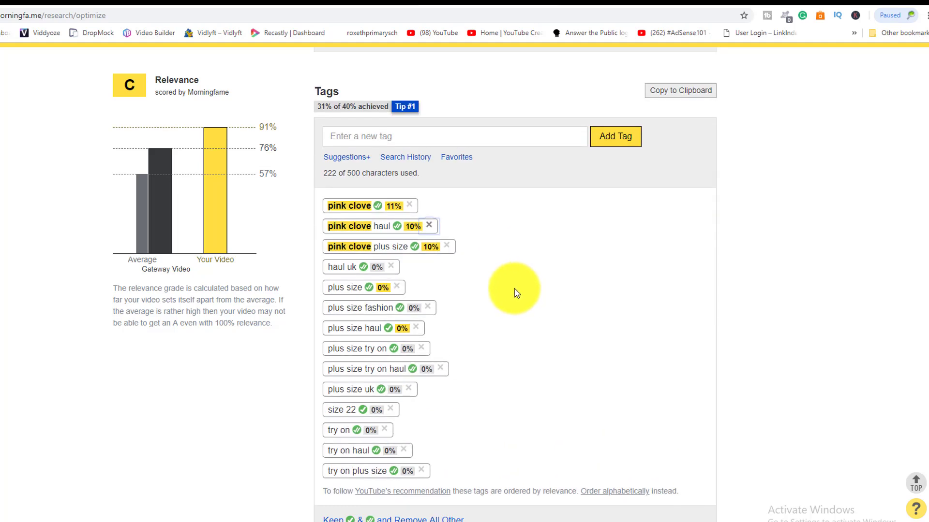
{"action": "scroll", "coordinate": [517, 292], "scroll_direction": "down", "scroll_amount": 3}
{"action": "scroll", "coordinate": [504, 251], "scroll_direction": "up", "scroll_amount": 8}
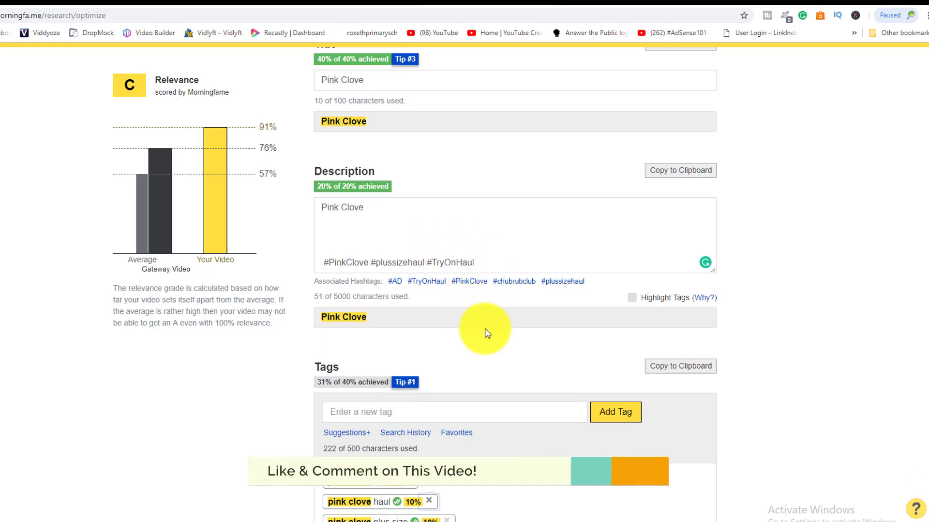
{"action": "scroll", "coordinate": [484, 332], "scroll_direction": "up", "scroll_amount": 3}
{"action": "scroll", "coordinate": [485, 327], "scroll_direction": "up", "scroll_amount": 2}
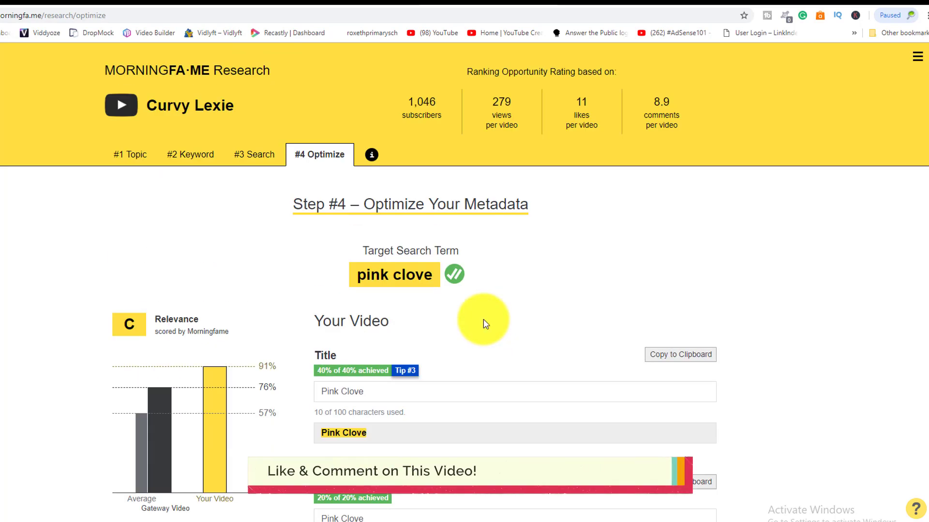
{"action": "scroll", "coordinate": [485, 324], "scroll_direction": "down", "scroll_amount": 9}
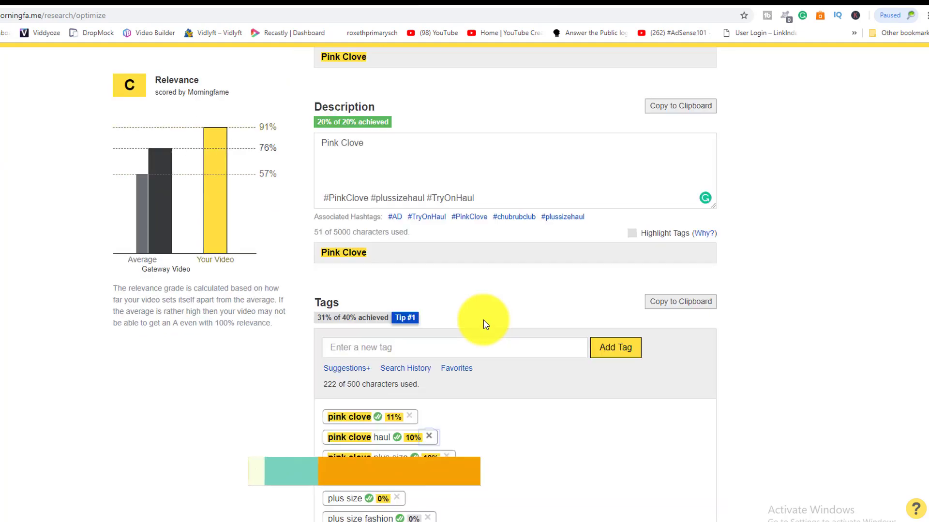
{"action": "scroll", "coordinate": [484, 321], "scroll_direction": "down", "scroll_amount": 5}
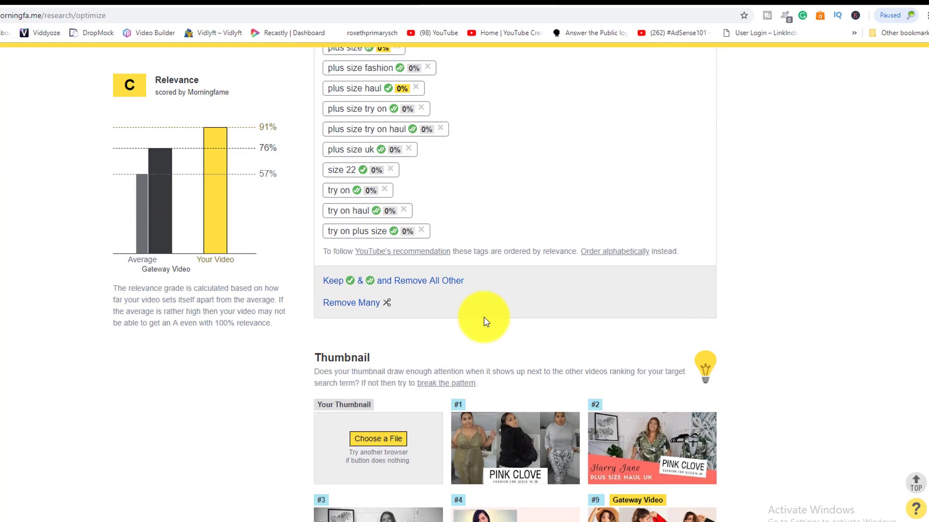
{"action": "scroll", "coordinate": [486, 320], "scroll_direction": "down", "scroll_amount": 4}
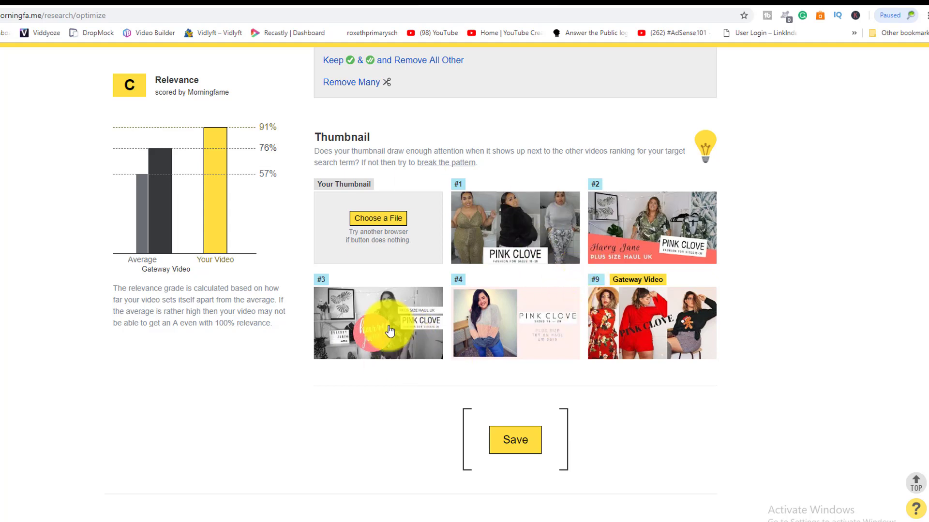
Return to the page top and bring up the account and settings menu.
{"action": "scroll", "coordinate": [477, 230], "scroll_direction": "up", "scroll_amount": 20}
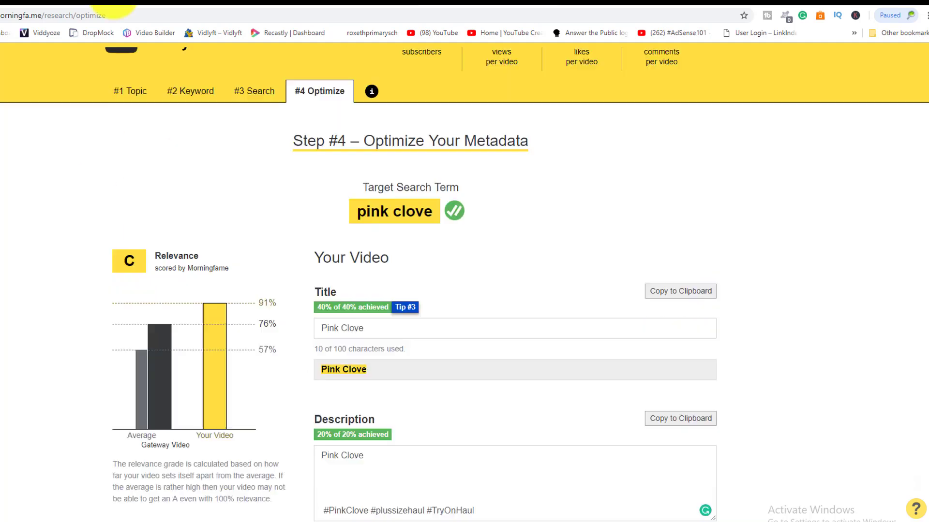
{"action": "scroll", "coordinate": [749, 182], "scroll_direction": "up", "scroll_amount": 2}
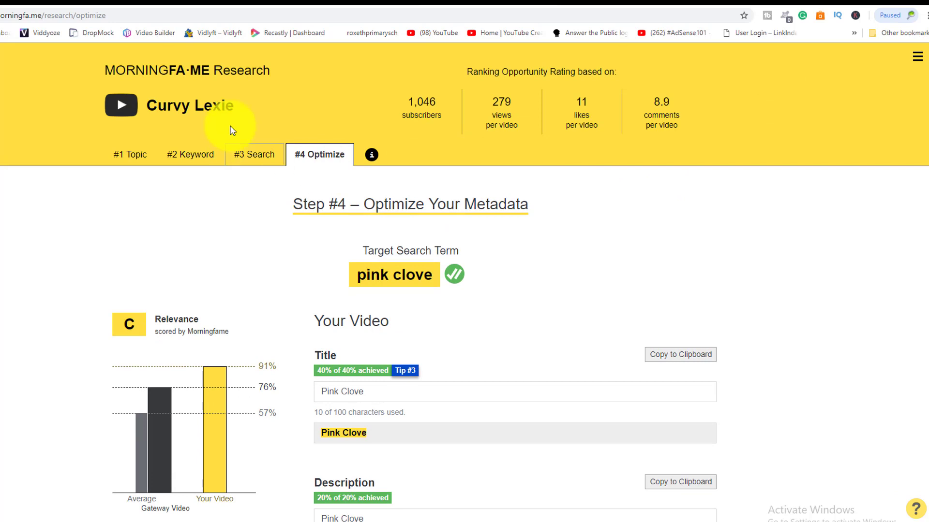
{"action": "left_click", "coordinate": [915, 60]}
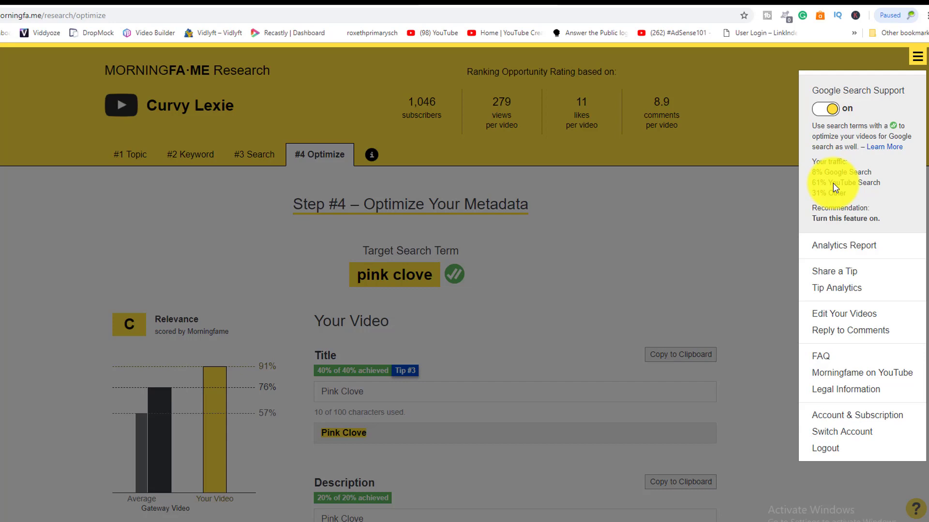
Open the channel Analytics Report from the account menu.
{"action": "left_click", "coordinate": [758, 91]}
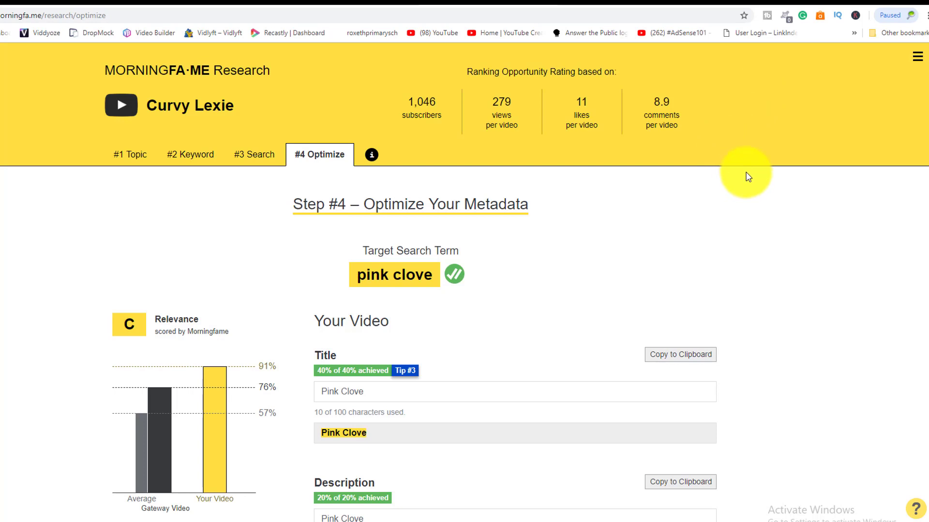
{"action": "scroll", "coordinate": [747, 179], "scroll_direction": "down", "scroll_amount": 2}
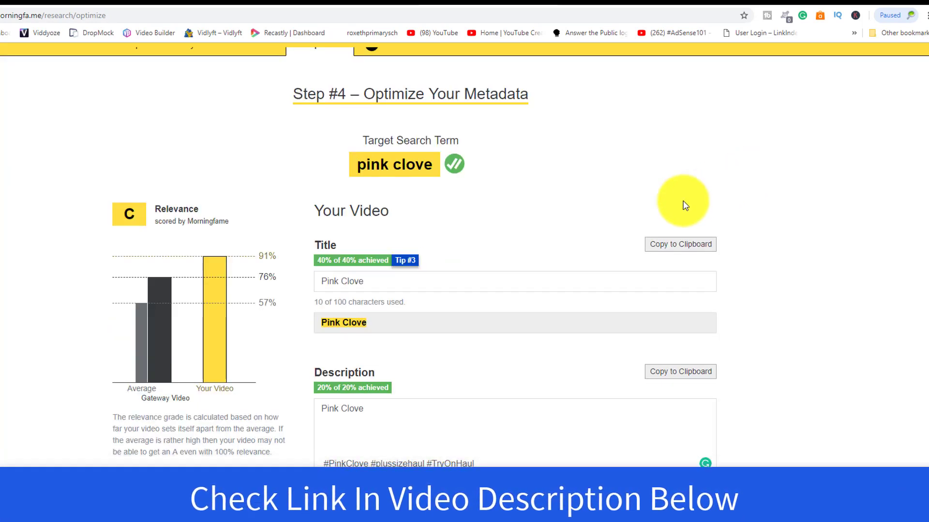
{"action": "scroll", "coordinate": [771, 193], "scroll_direction": "up", "scroll_amount": 2}
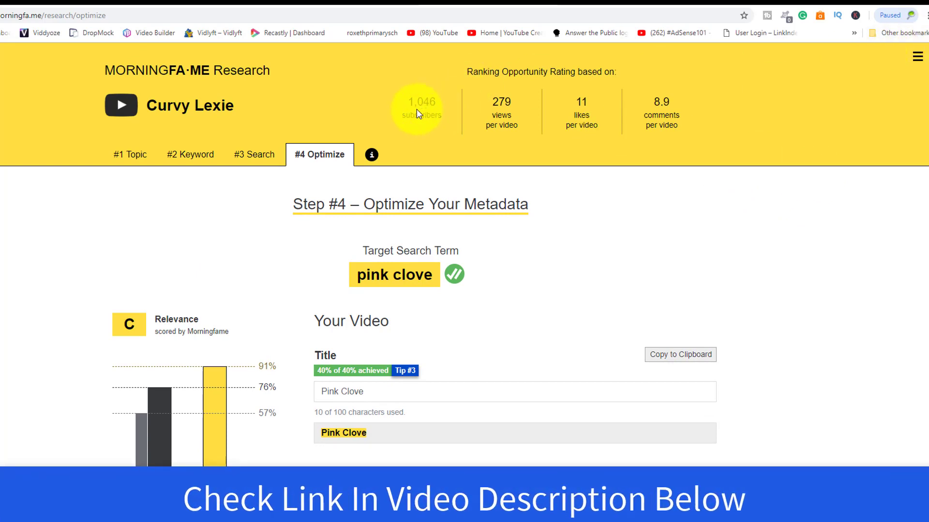
{"action": "left_click", "coordinate": [918, 58]}
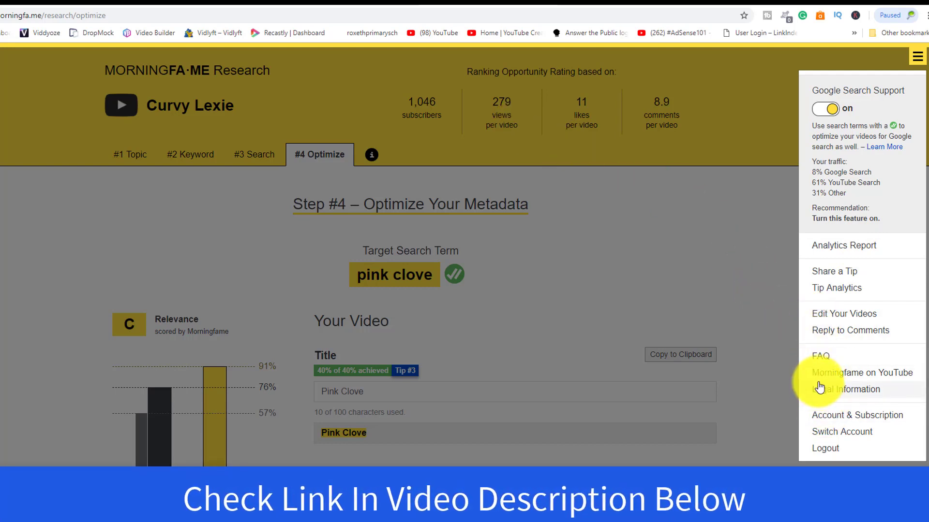
{"action": "left_click", "coordinate": [819, 251]}
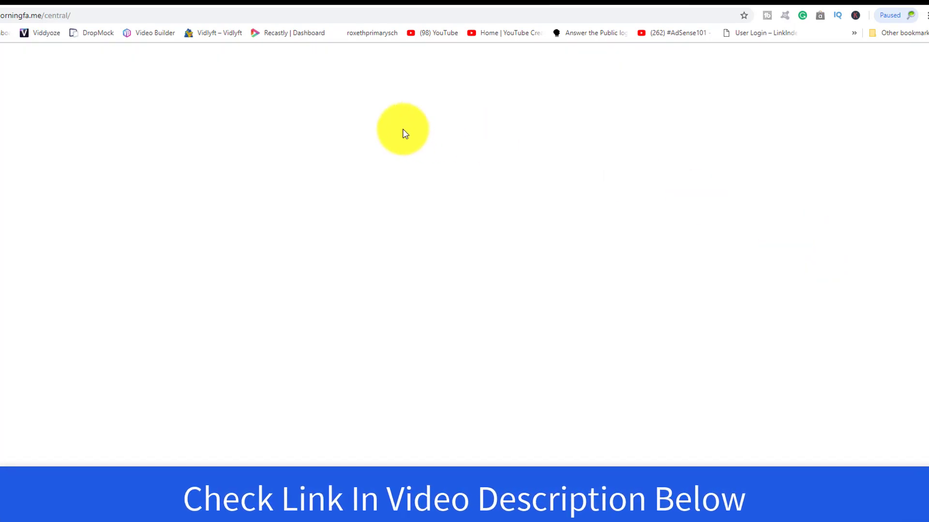